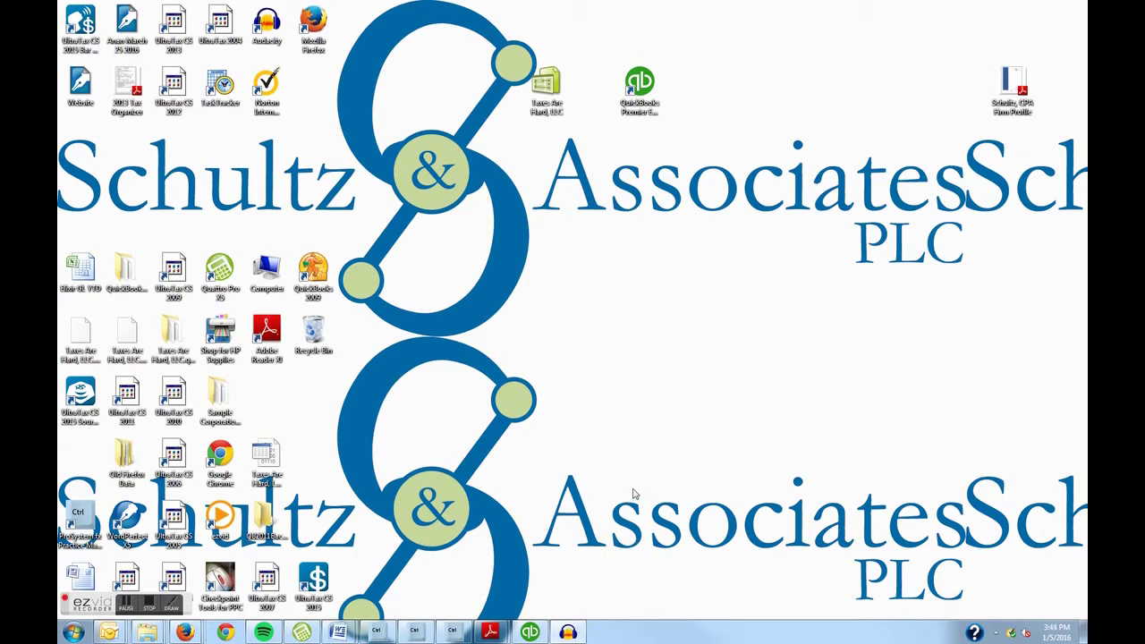
pyautogui.click(530, 632)
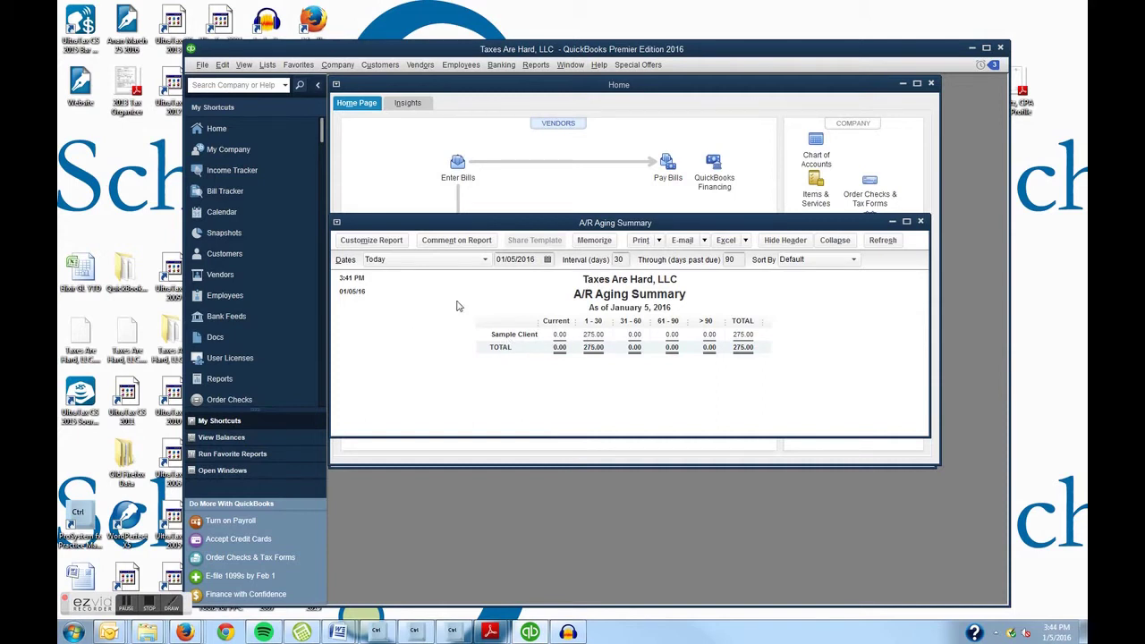
pyautogui.click(499, 66)
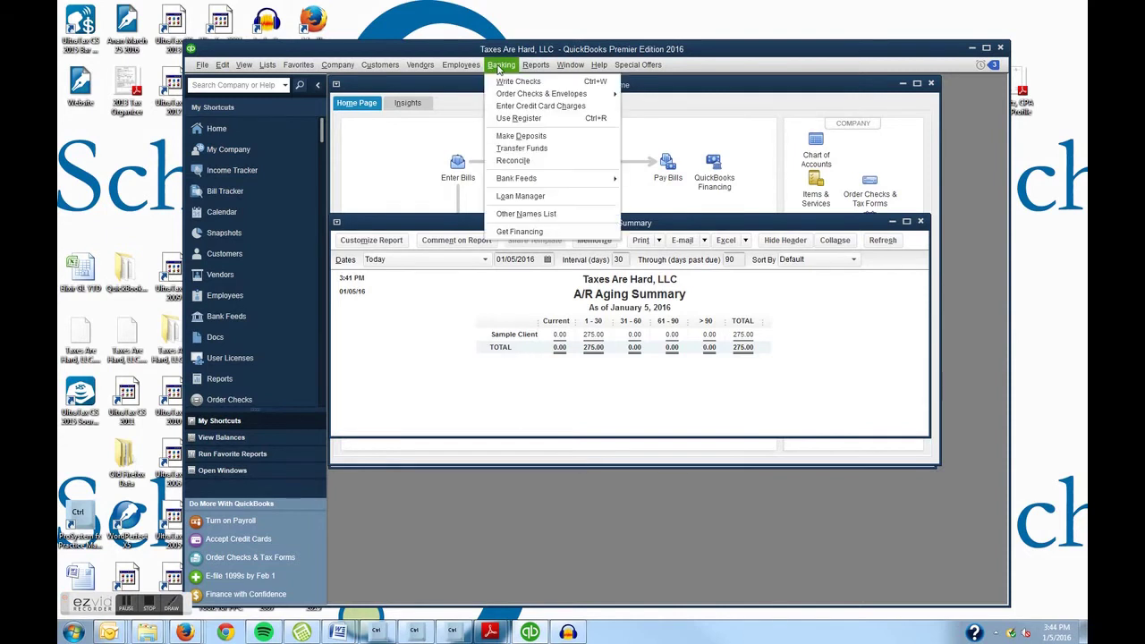
pyautogui.click(519, 136)
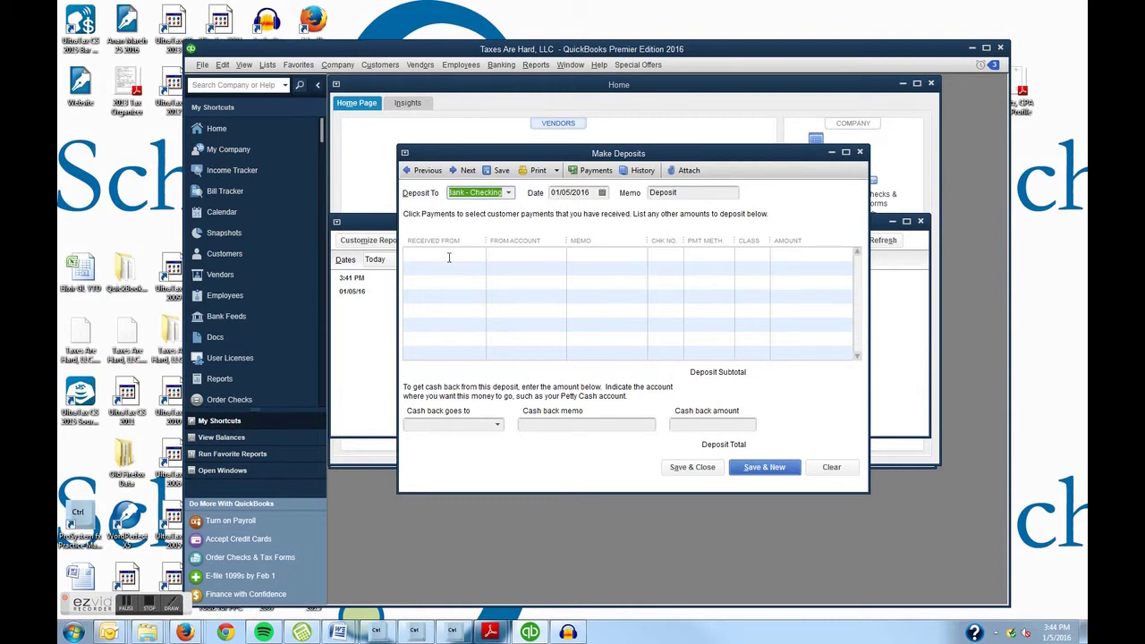
pyautogui.click(517, 256)
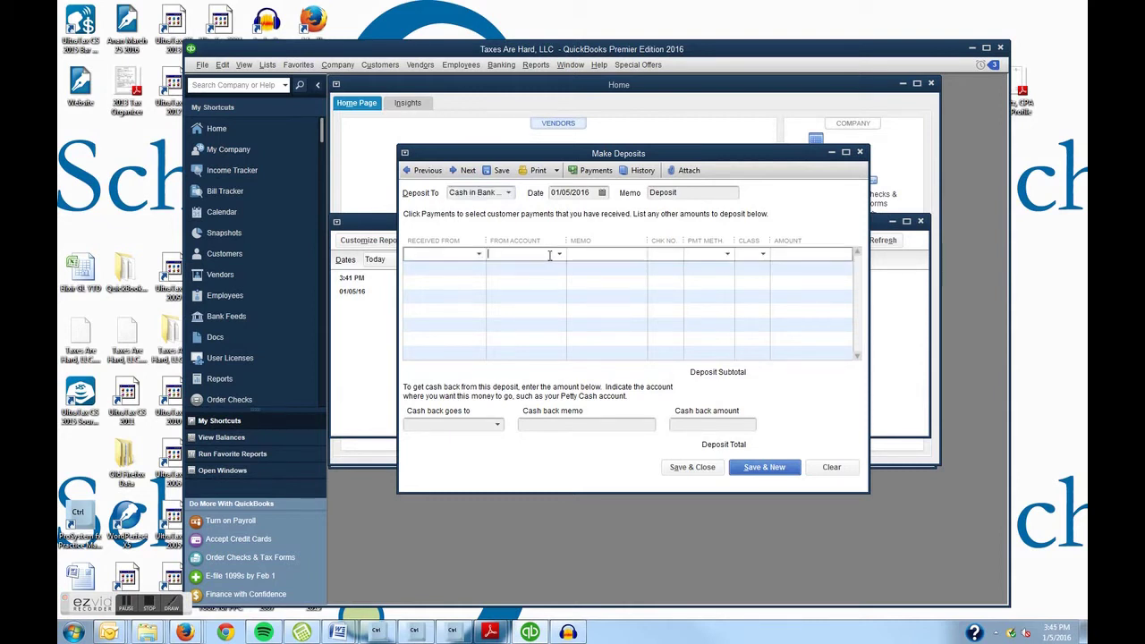
pyautogui.click(560, 255)
pyautogui.click(560, 257)
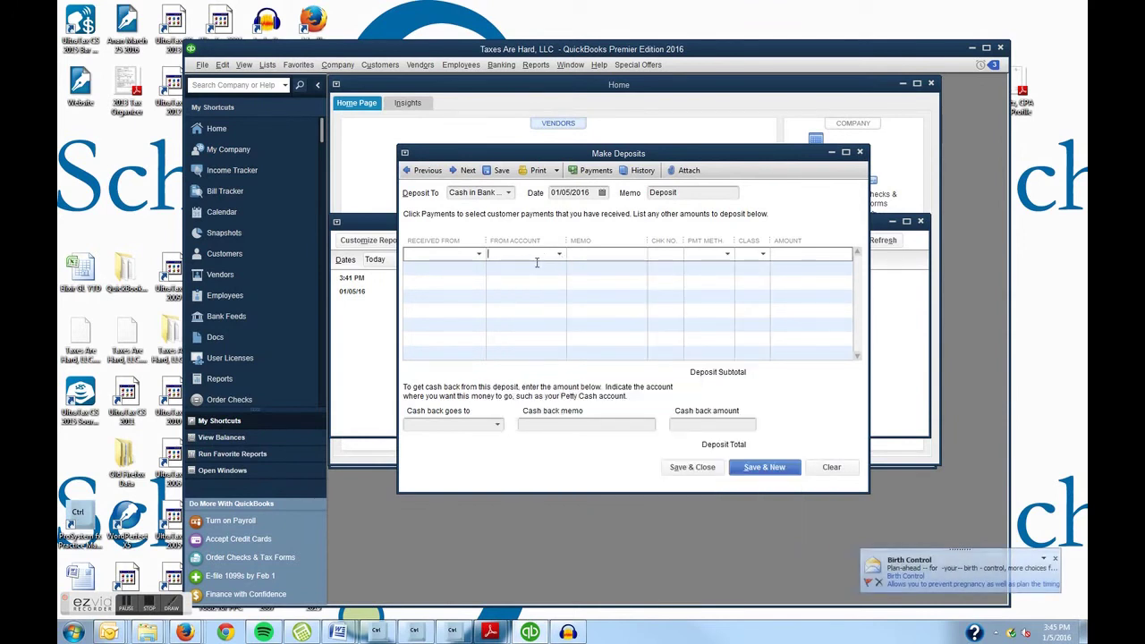
pyautogui.click(860, 153)
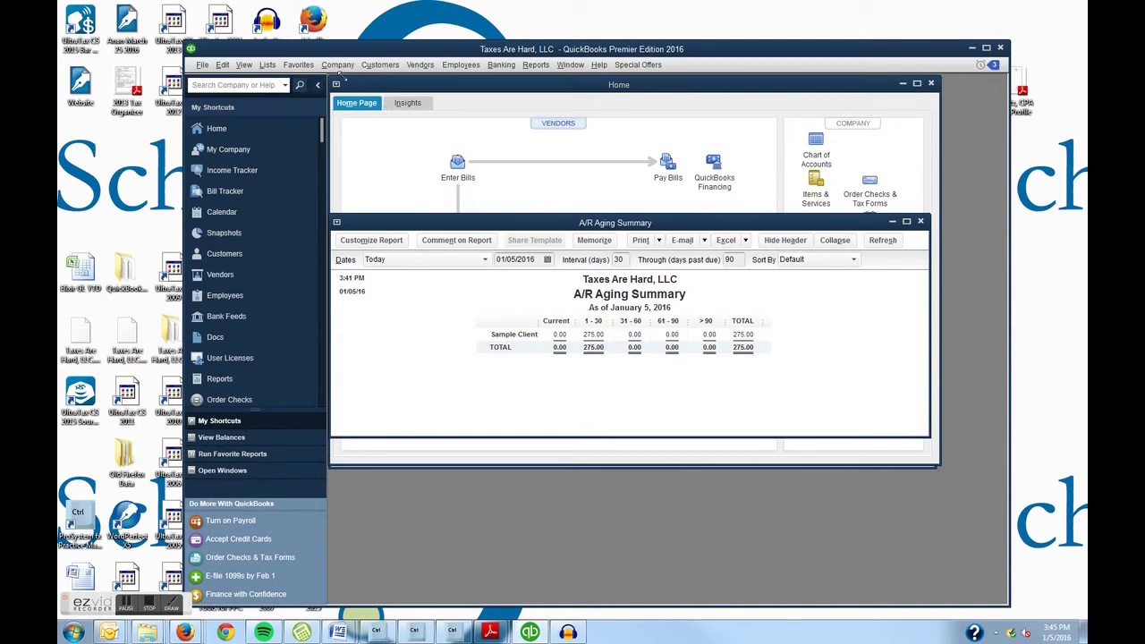
# Receive Sample Client's 275.00 payment, apply it to invoice 10000, and save it
pyautogui.click(376, 68)
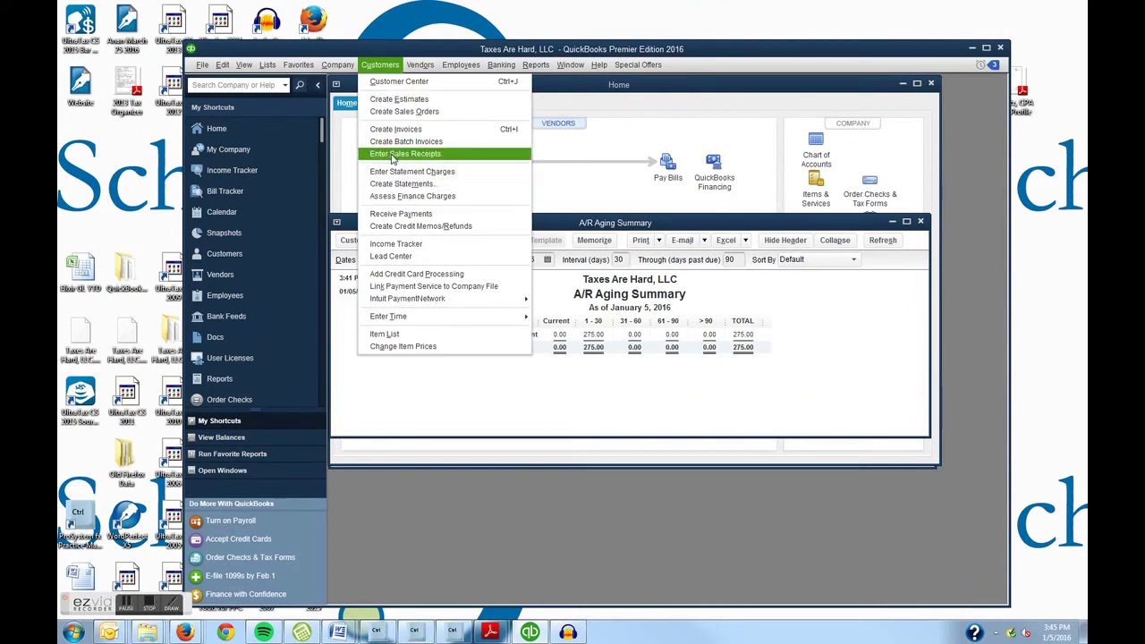
pyautogui.click(385, 214)
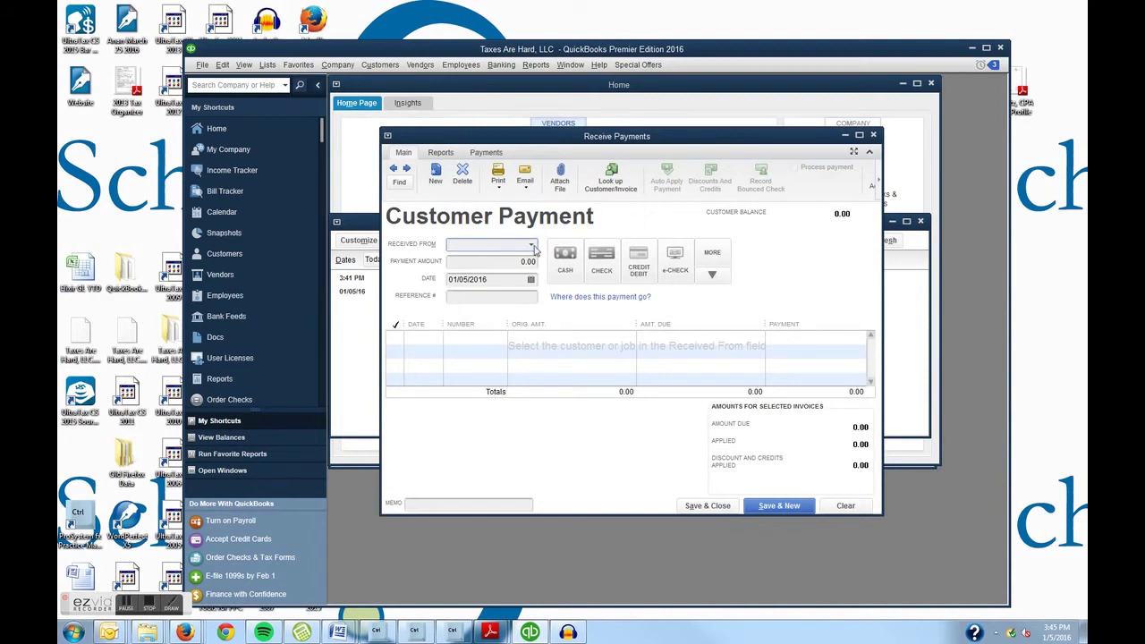
pyautogui.write('Sample Client')
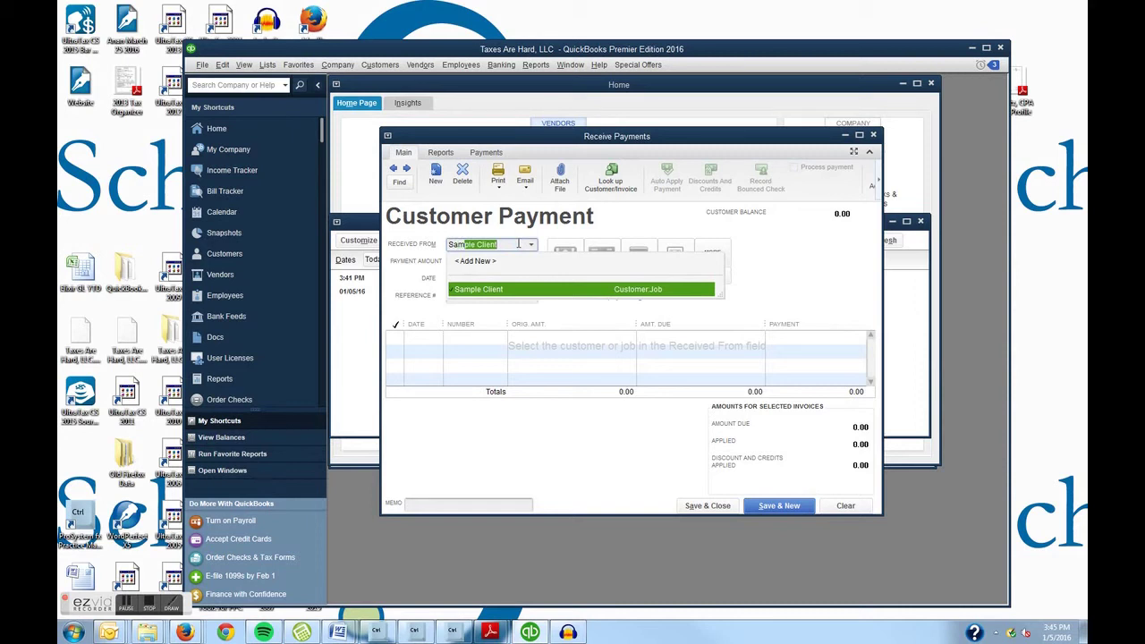
pyautogui.press('Tab')
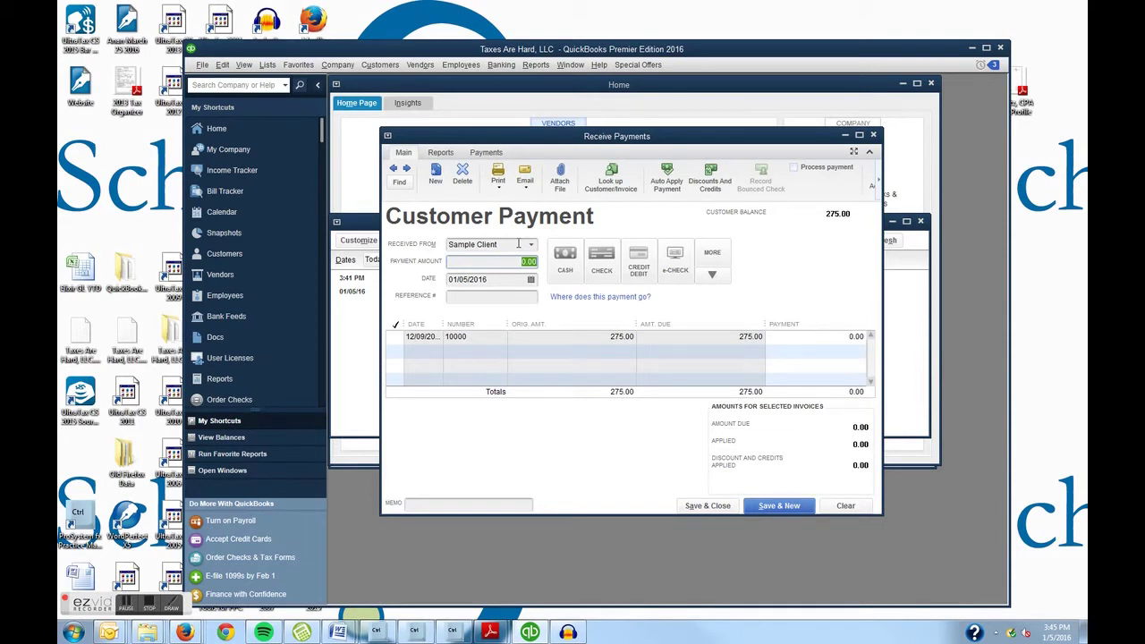
pyautogui.write('275')
pyautogui.press('Tab')
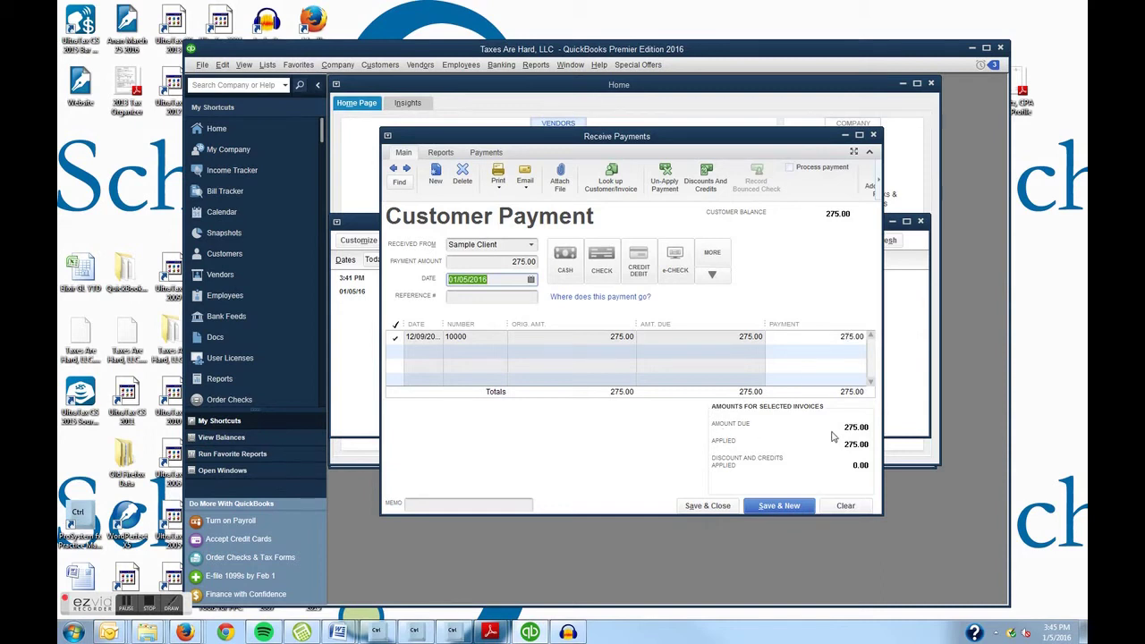
pyautogui.click(708, 506)
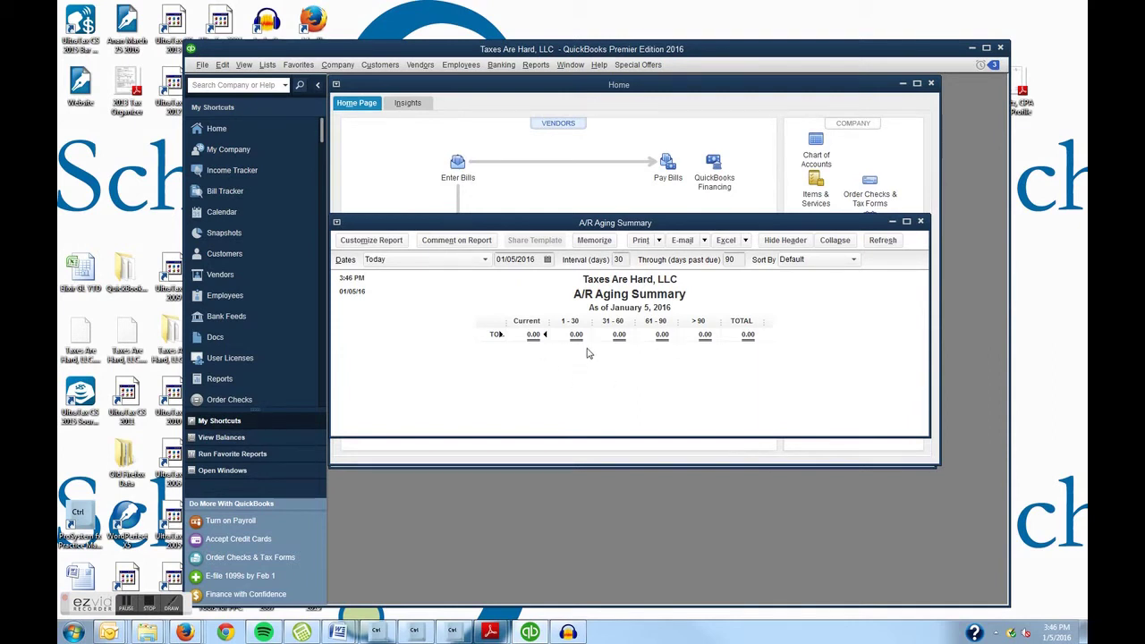
# Start a deposit and select Sample Client's 275.00 payment under Payments to Deposit
pyautogui.click(508, 67)
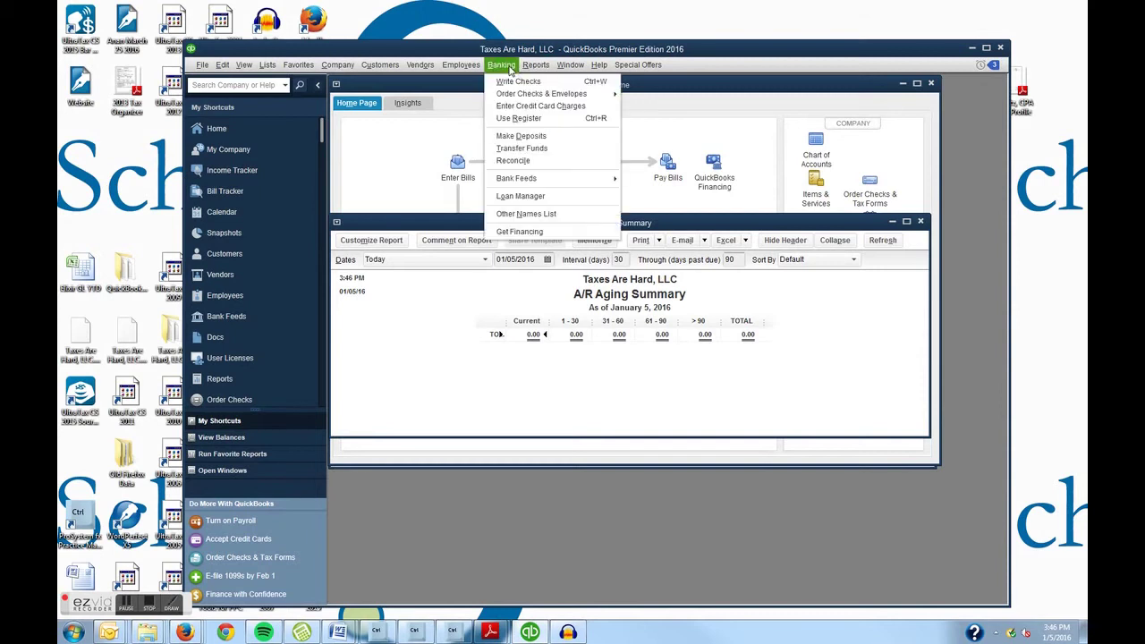
pyautogui.click(518, 136)
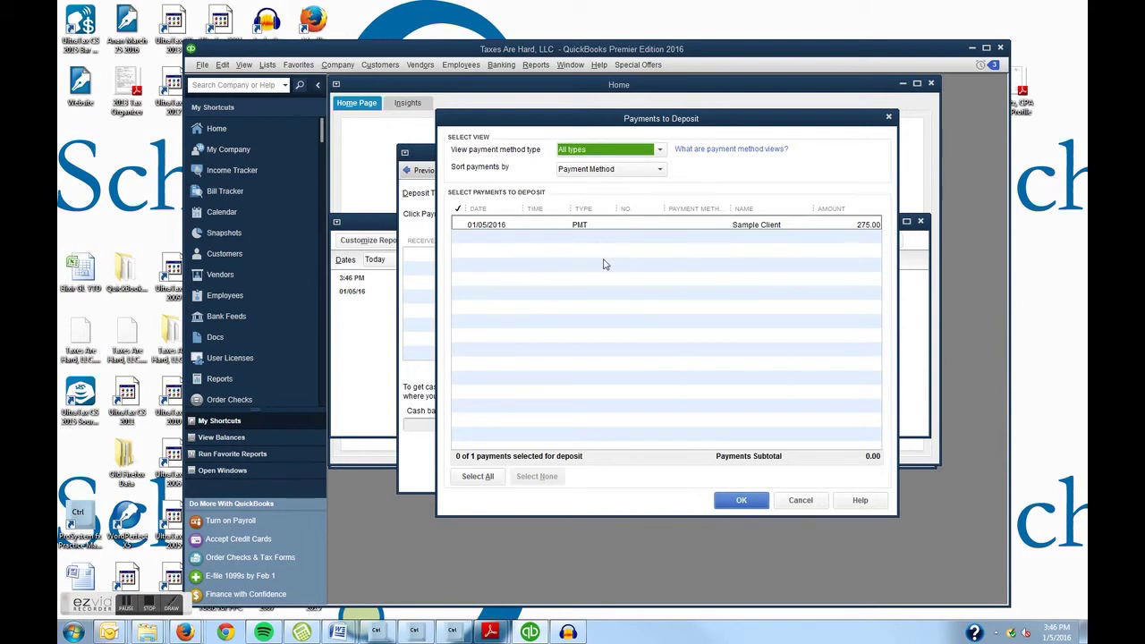
pyautogui.click(460, 226)
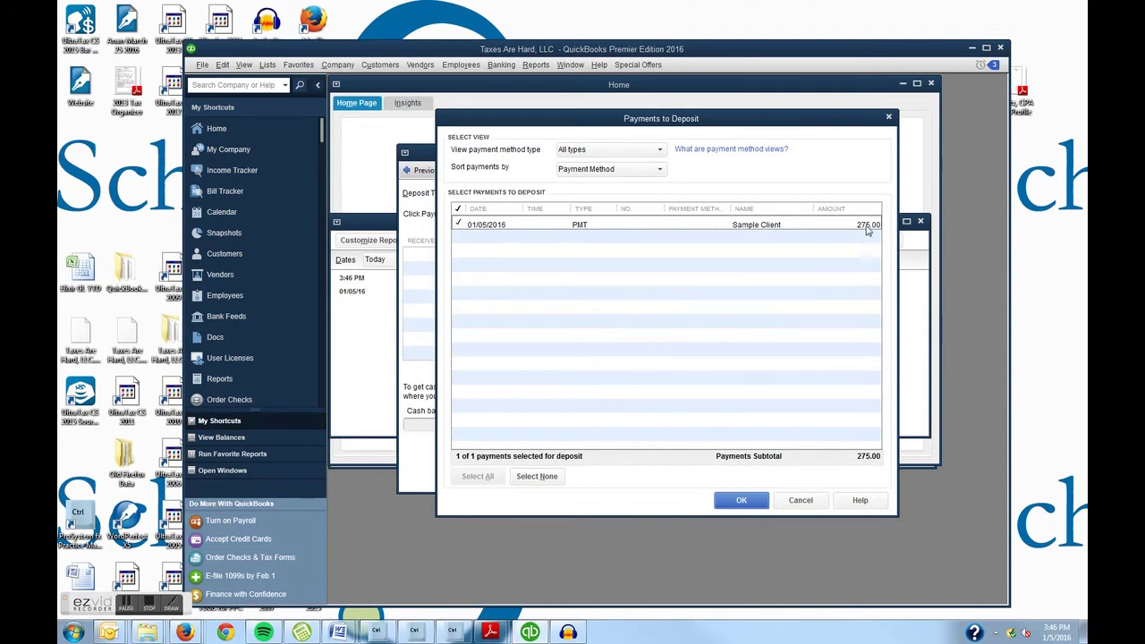
# Deposit the selected 275.00 payment into Cash in Bank - Checking and save it
pyautogui.click(742, 504)
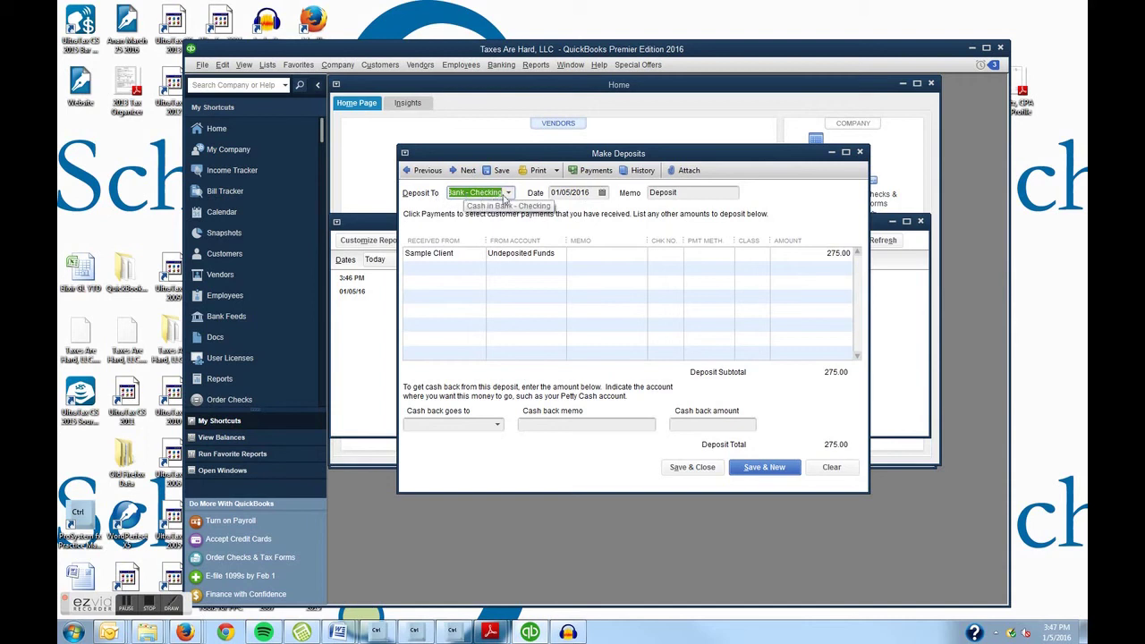
pyautogui.click(506, 195)
pyautogui.click(507, 195)
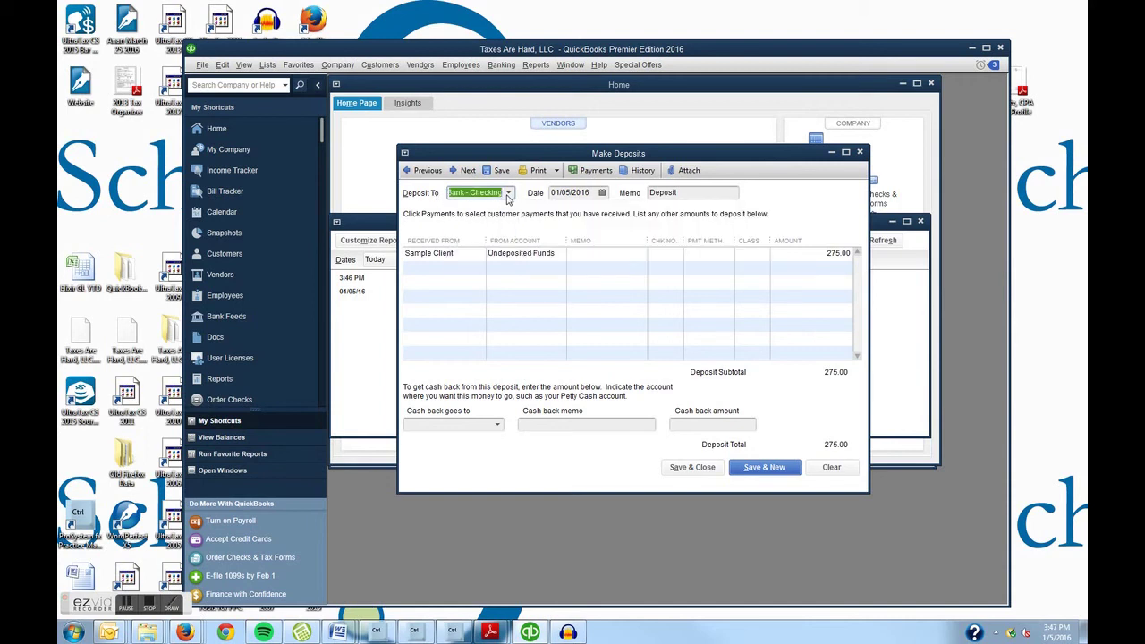
pyautogui.click(690, 467)
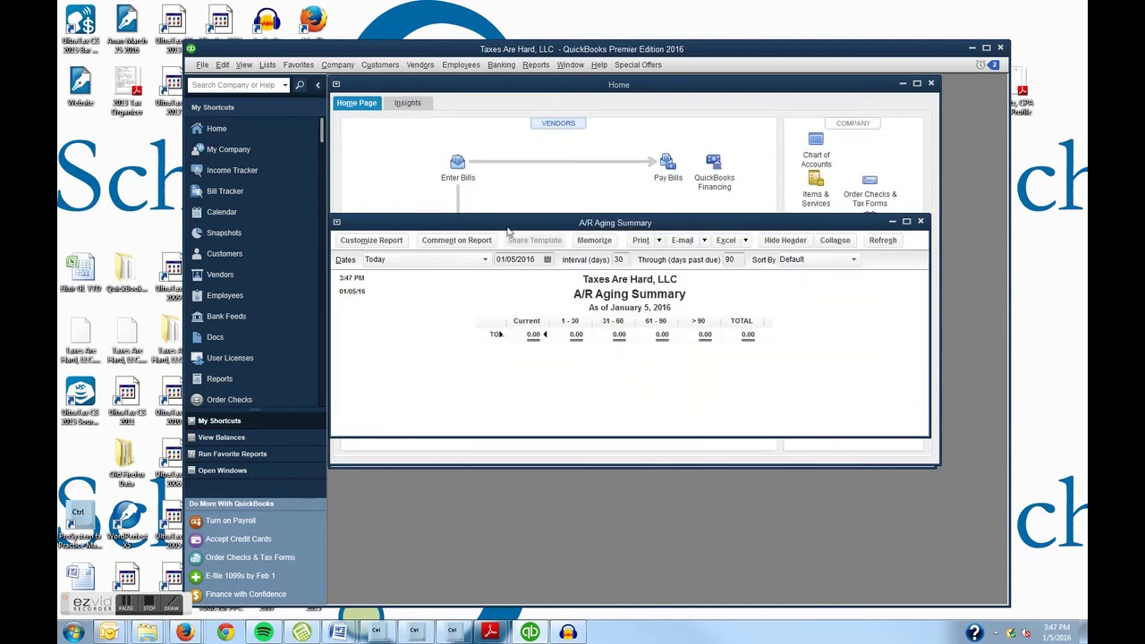
# Close the A/R Aging Summary and open the Cash in Bank - Checking register from the Chart of Accounts
pyautogui.click(401, 164)
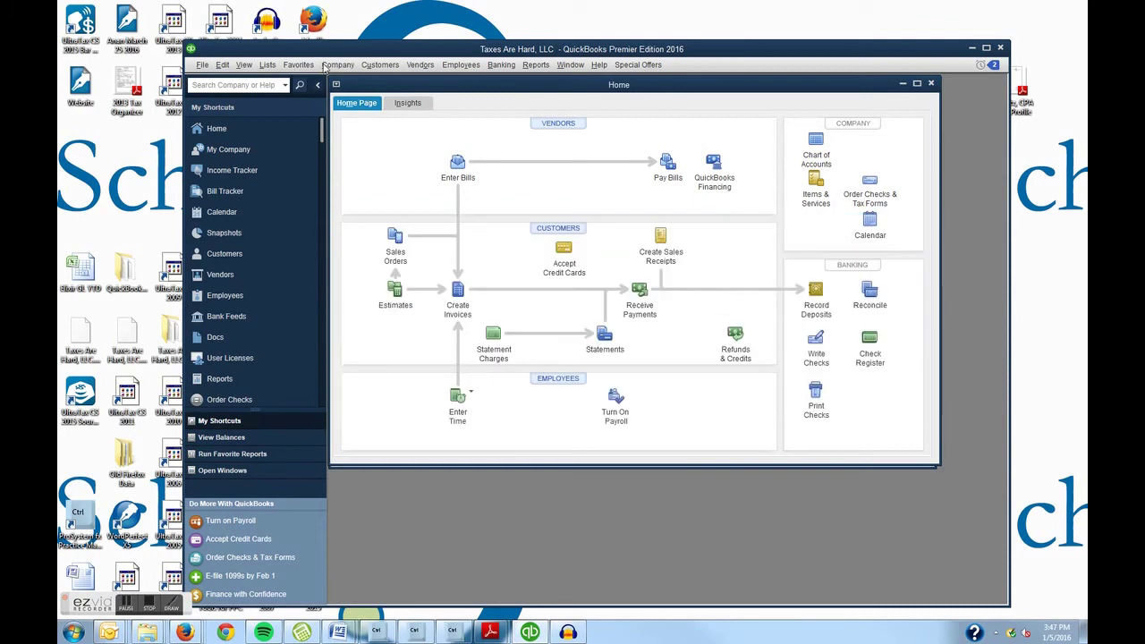
pyautogui.click(268, 64)
pyautogui.click(280, 83)
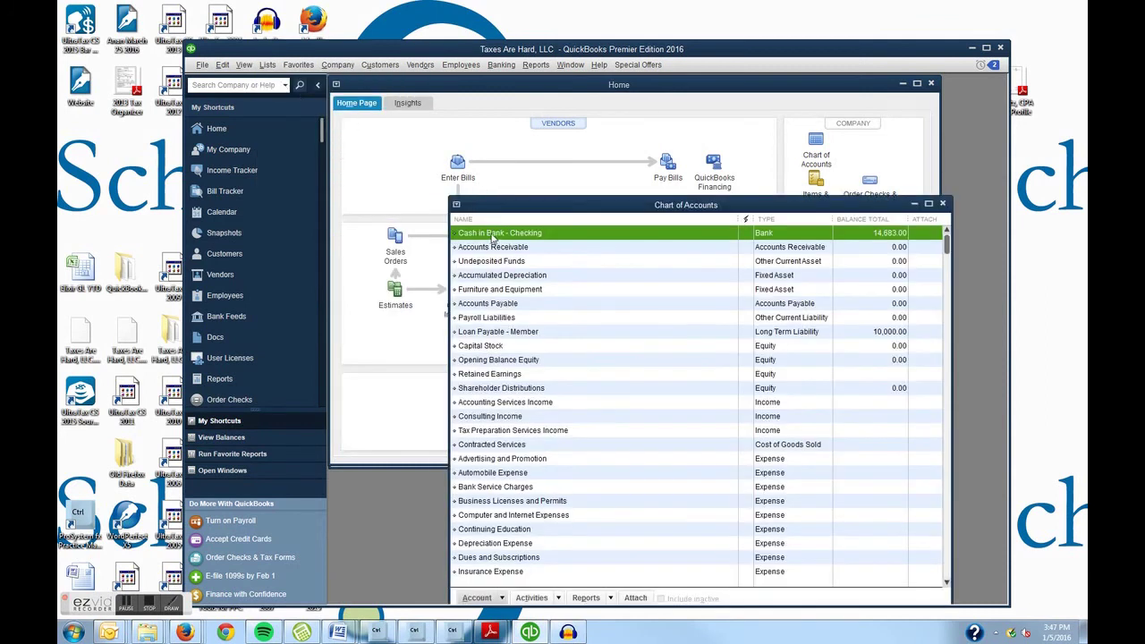
pyautogui.doubleClick(494, 234)
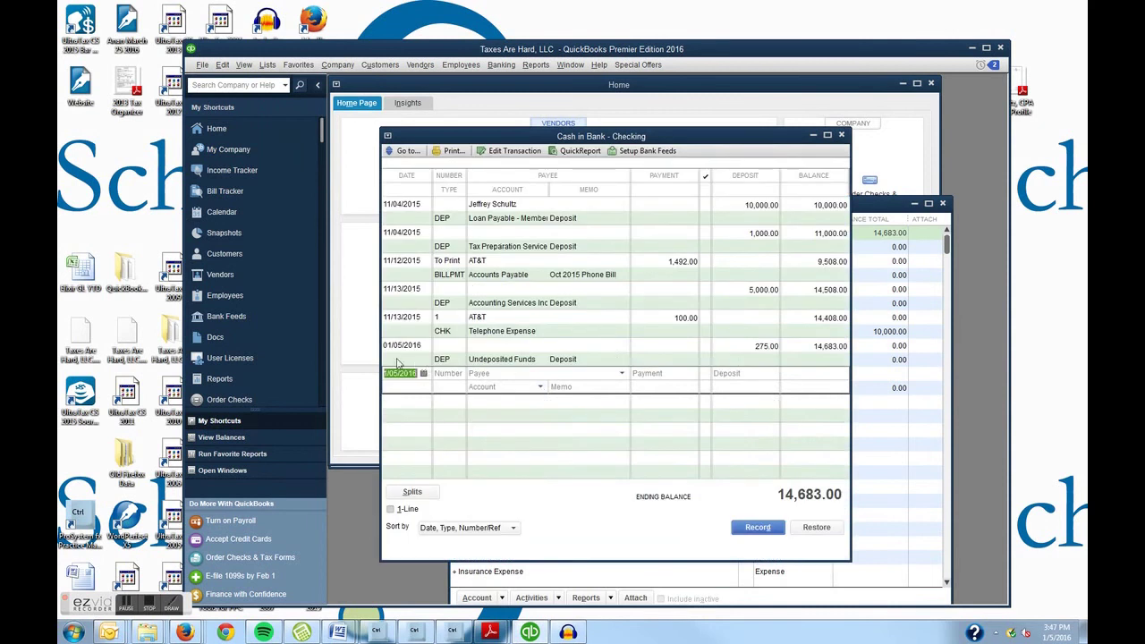